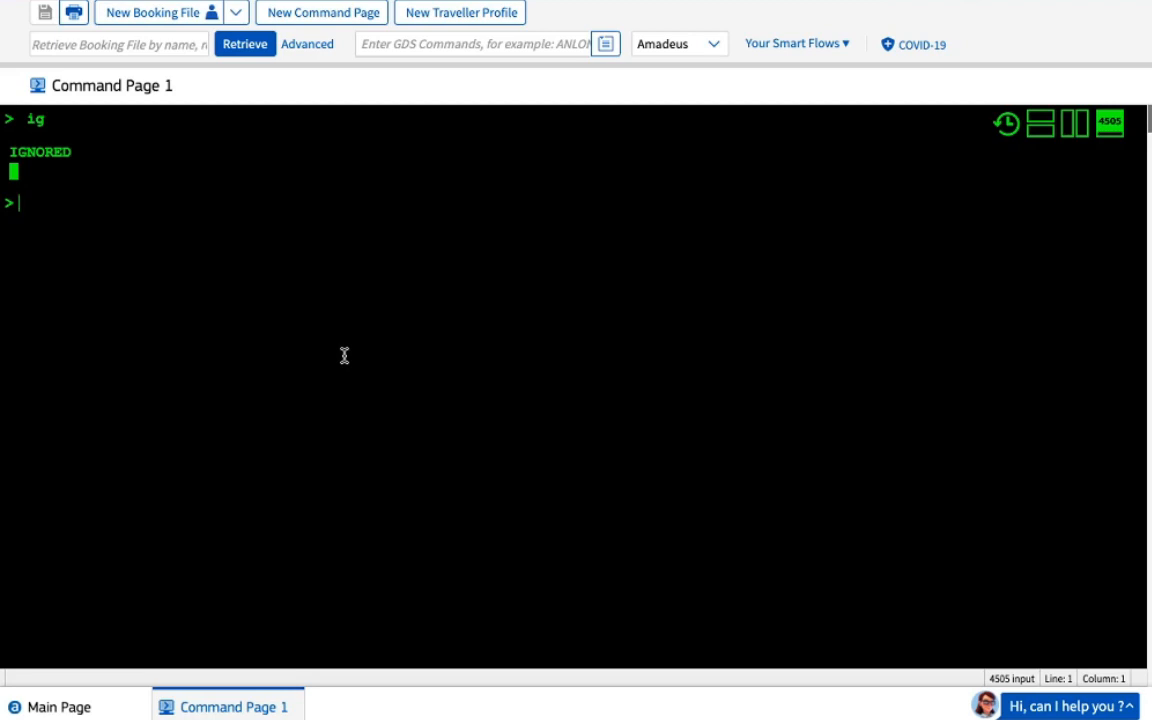
Write the example route "DEL - BLR ...... BLR -IXC....... IXC - DEL ????" on the command line without submitting it.
text(ARNK)
key(BackSpace)
key(BackSpace)
key(BackSpace)
key(BackSpace)
text(DEL - BLR )
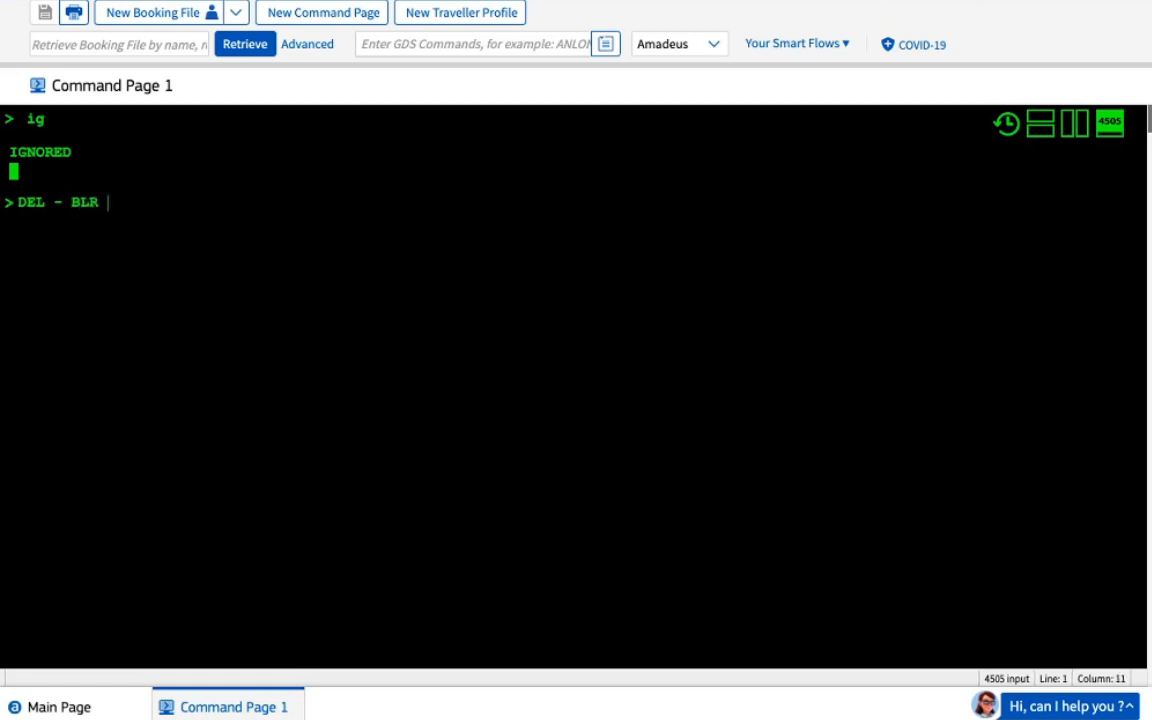
text(...... BLR -IXC)
text(.......)
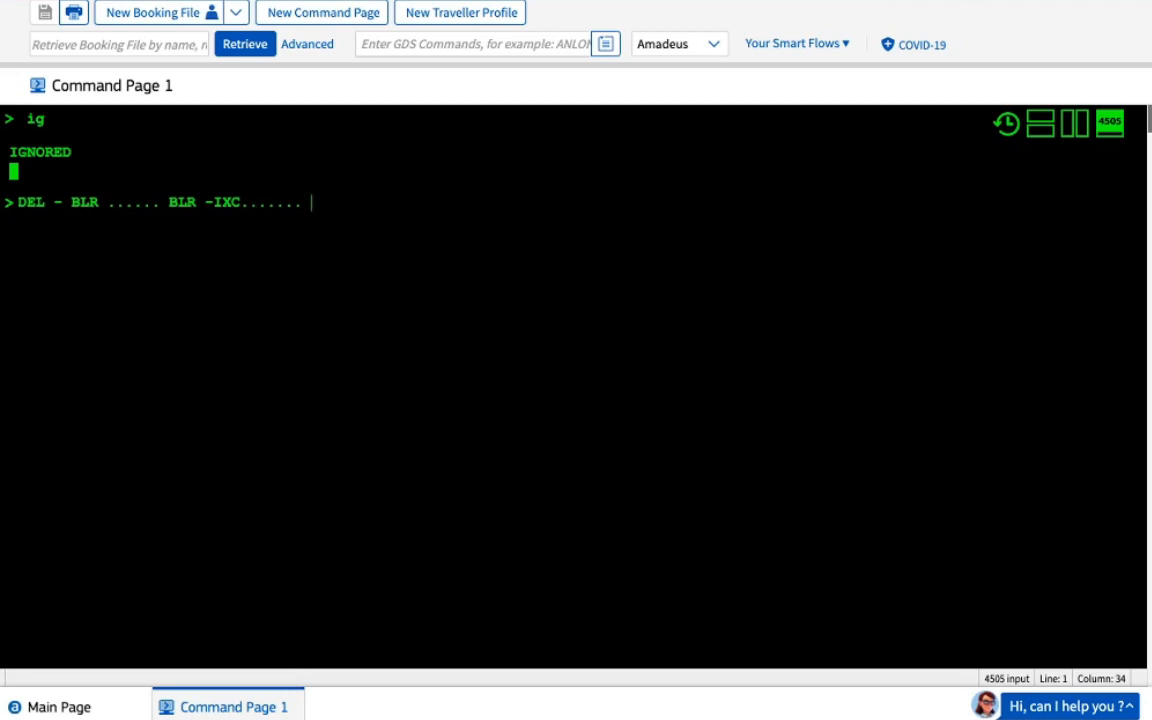
text(IXC - DEL ?)
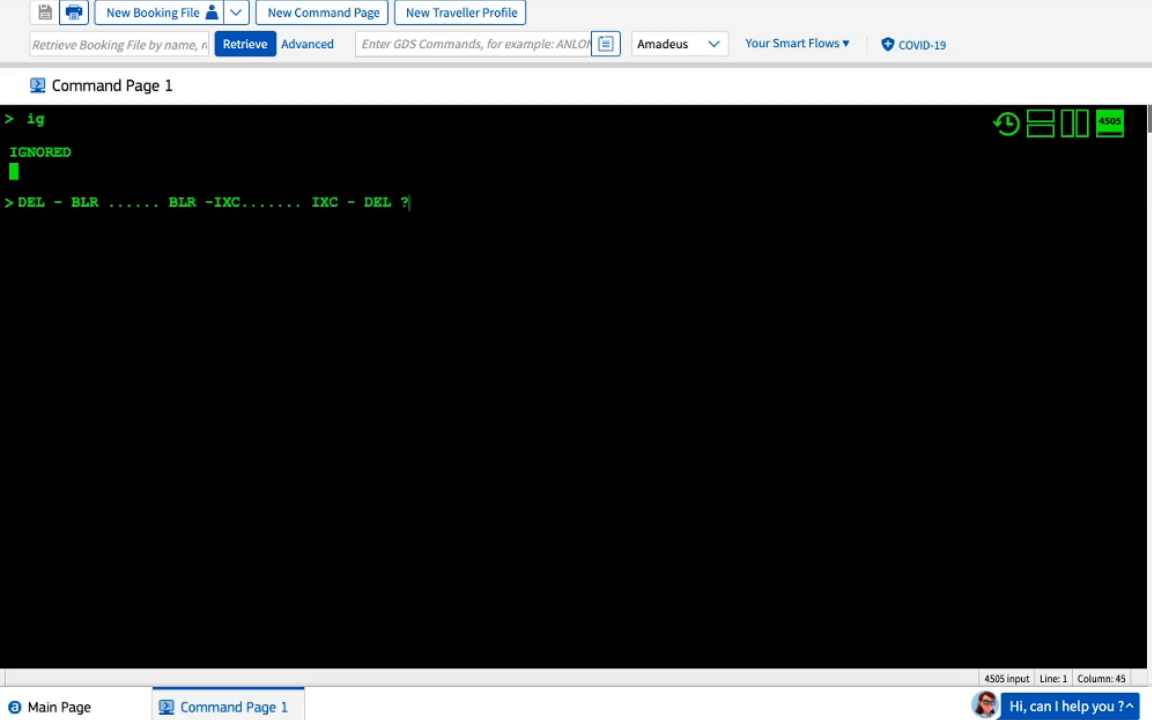
text(???)
Replace the example route with "DEL - BOM .... BLR - DEL" followed by ARNK on the command line.
drag(450, 202, 53, 197)
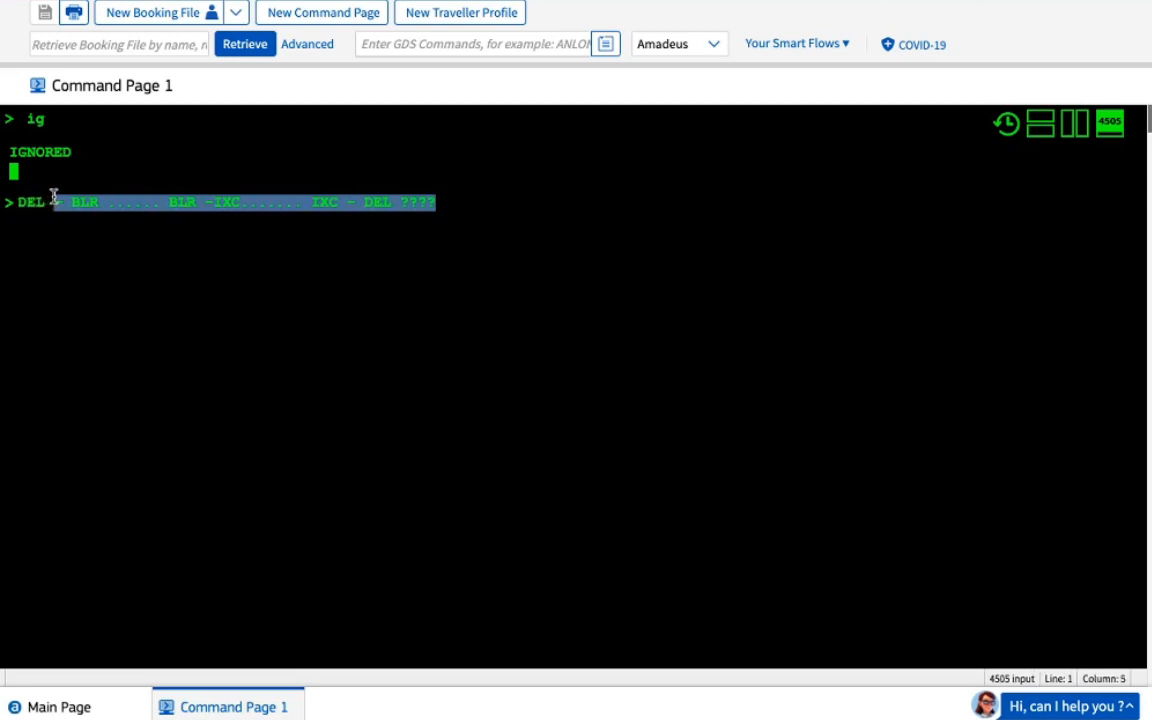
key(BackSpace)
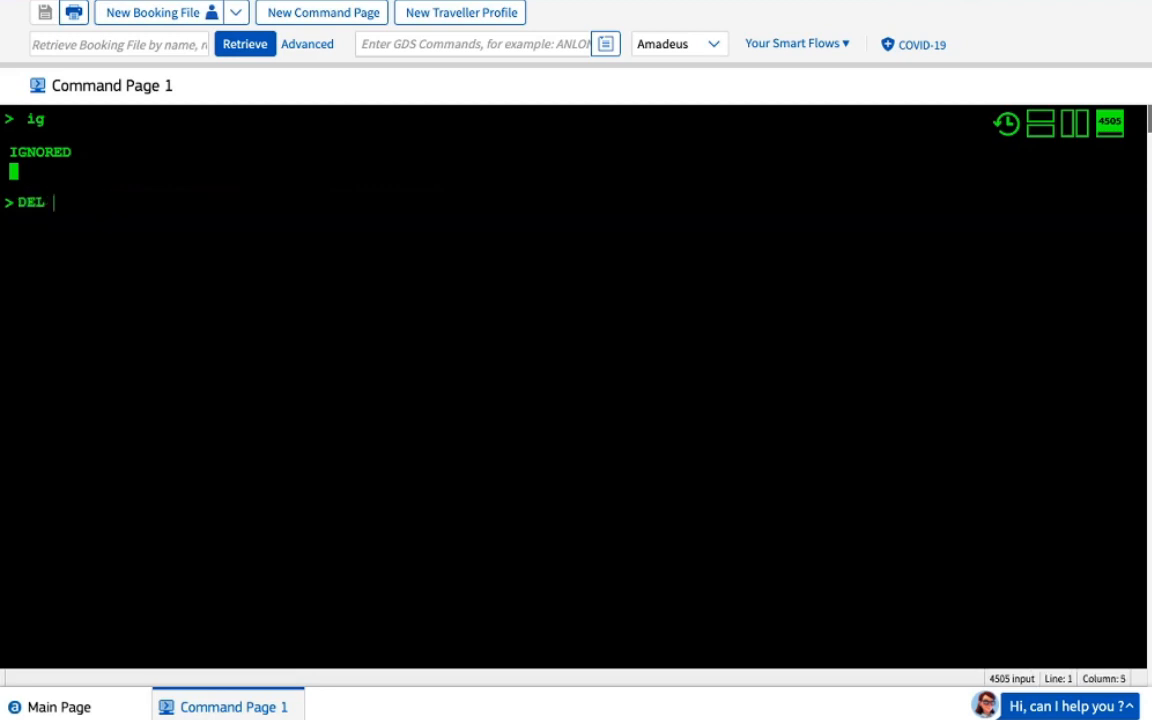
text(- BOM )
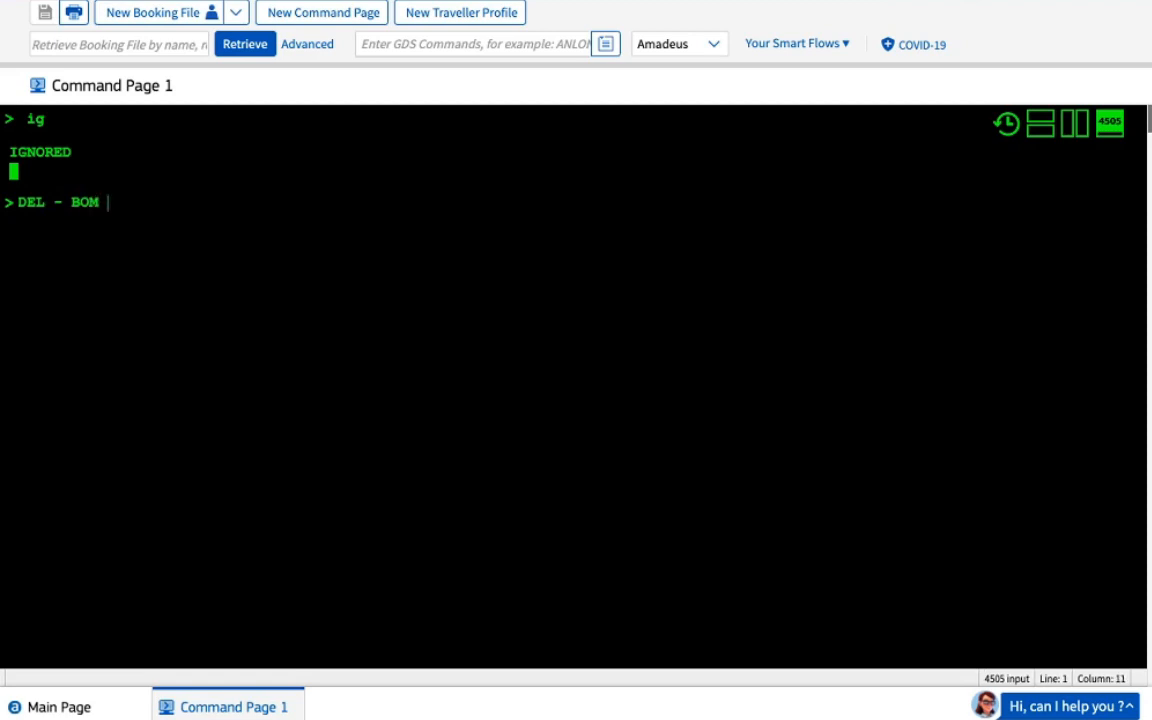
text(.... BLR - DEL)
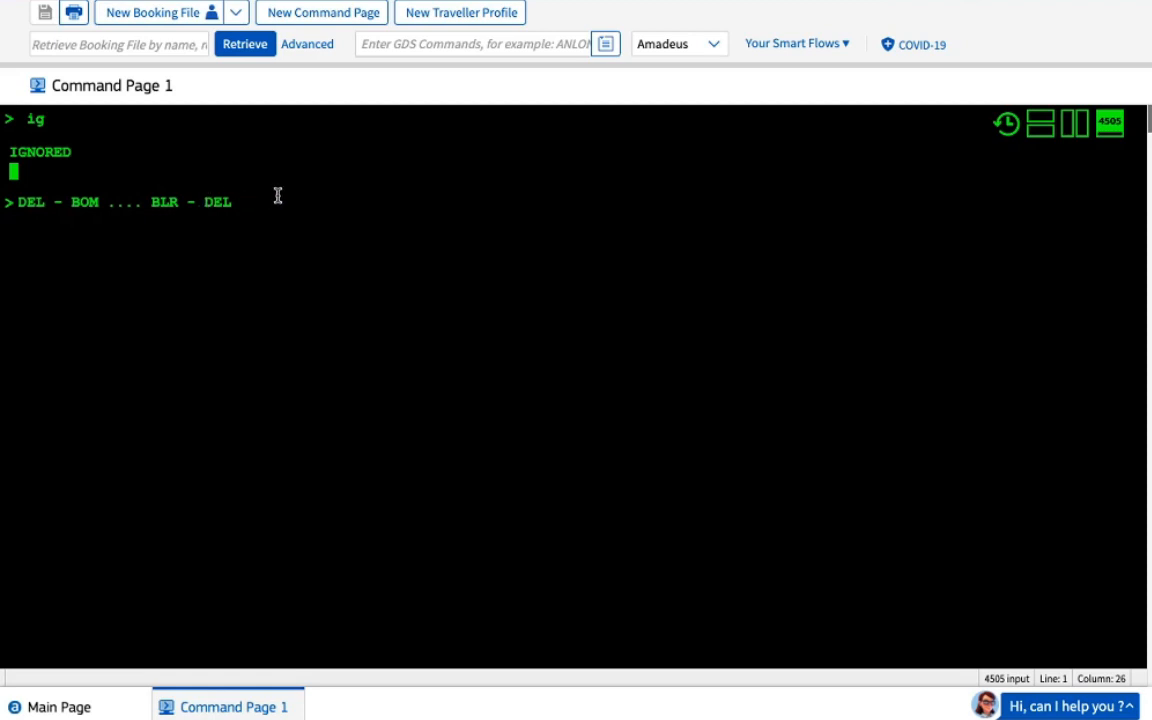
text(ARNK)
Clear the example route and ARNK note from the command line.
key(BackSpace)
key(BackSpace)
key(BackSpace)
key(BackSpace)
key(BackSpace)
key(BackSpace)
key(BackSpace)
key(BackSpace)
key(BackSpace)
key(BackSpace)
key(BackSpace)
key(BackSpace)
key(BackSpace)
key(BackSpace)
key(BackSpace)
key(BackSpace)
key(BackSpace)
key(BackSpace)
key(BackSpace)
key(BackSpace)
key(BackSpace)
key(BackSpace)
key(BackSpace)
key(BackSpace)
key(BackSpace)
key(BackSpace)
key(BackSpace)
key(BackSpace)
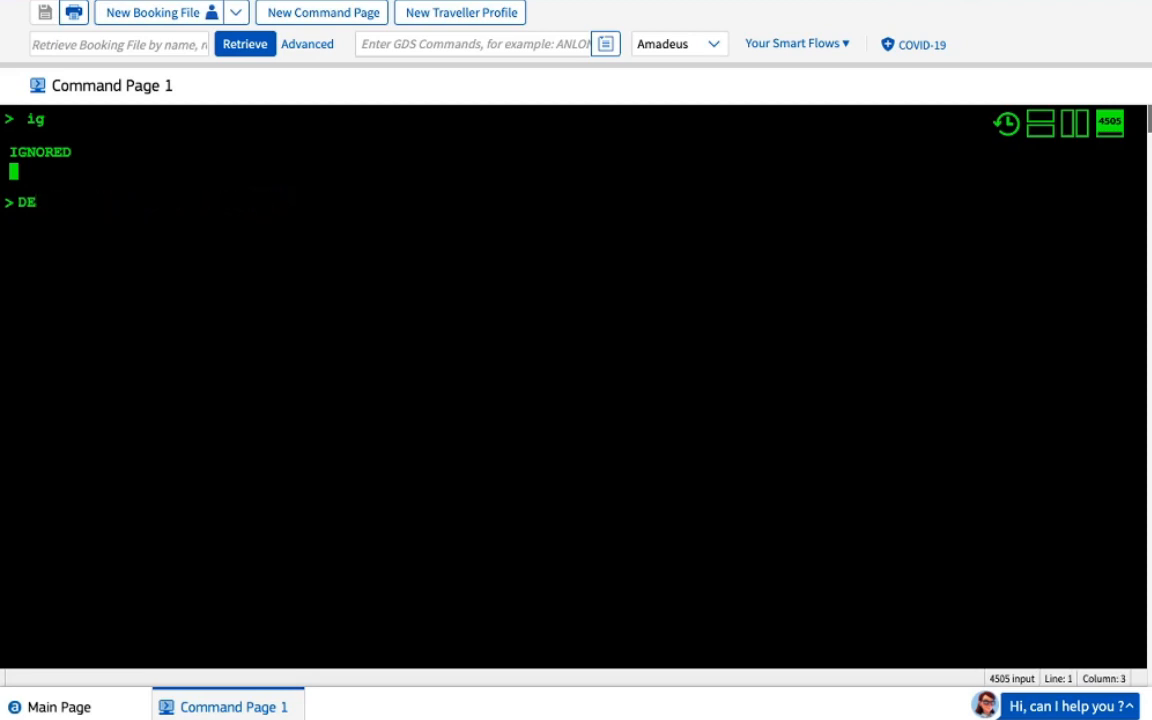
key(BackSpace)
key(BackSpace)
Display the flight schedule from DEL to BOM for 23JAN using SN23JANDELBOM.
text(SN)
key(BackSpace)
text(23JAN)
text(DEL)
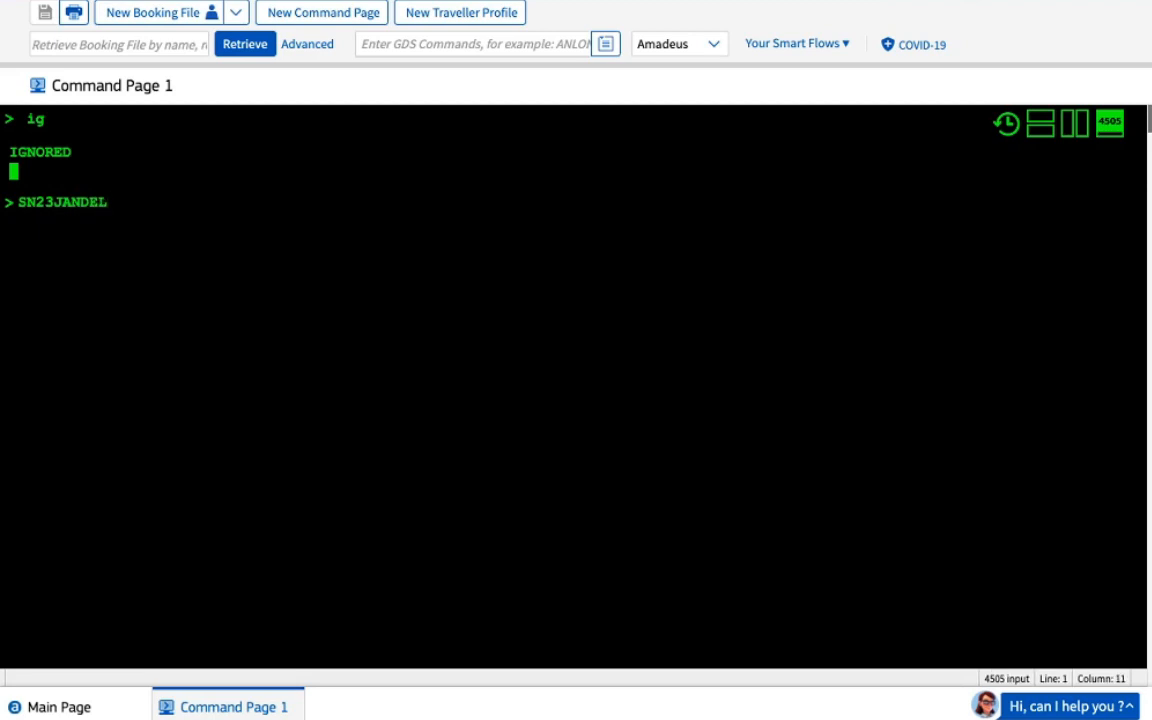
text(BOM)
key(Return)
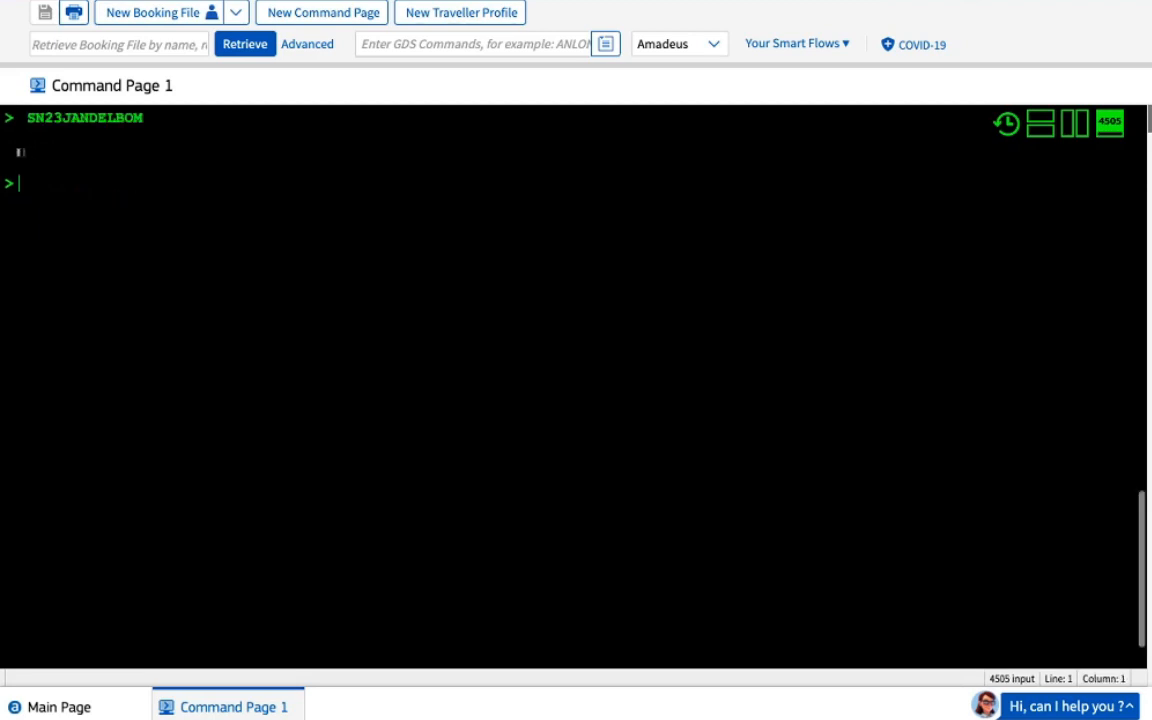
Try to sell one Y-class seat on the flight in line 4 with SS1Y4.
text(SS1)
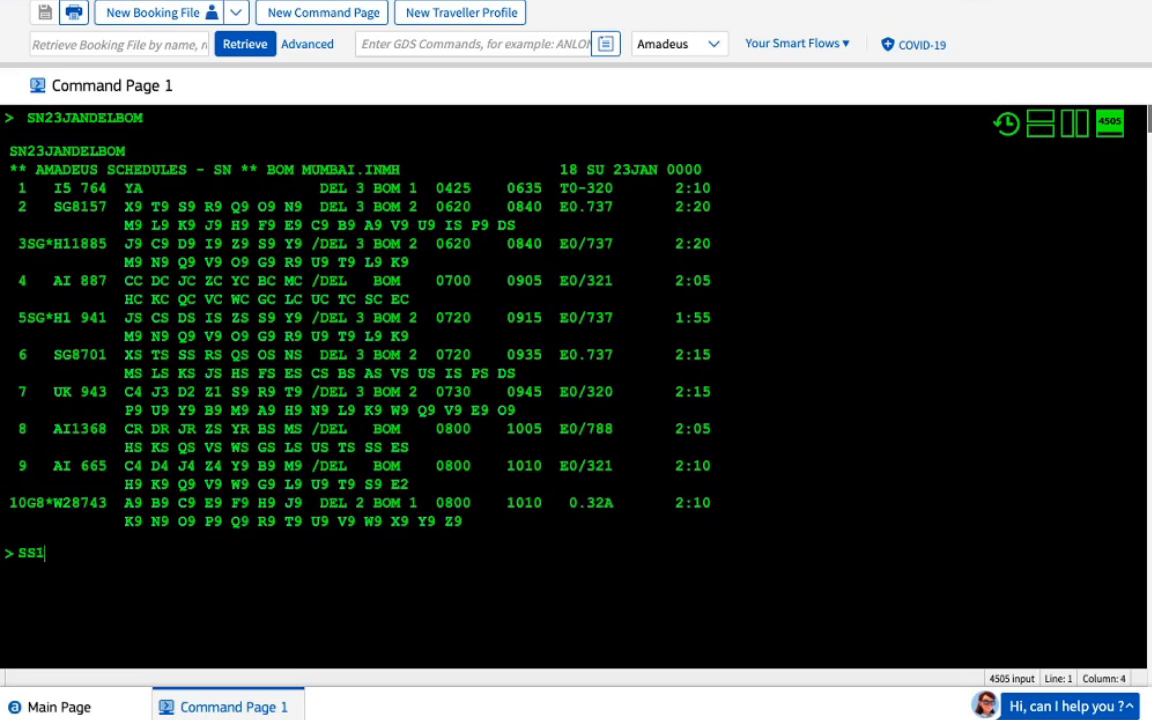
text(Y1)
key(BackSpace)
text(4)
key(Return)
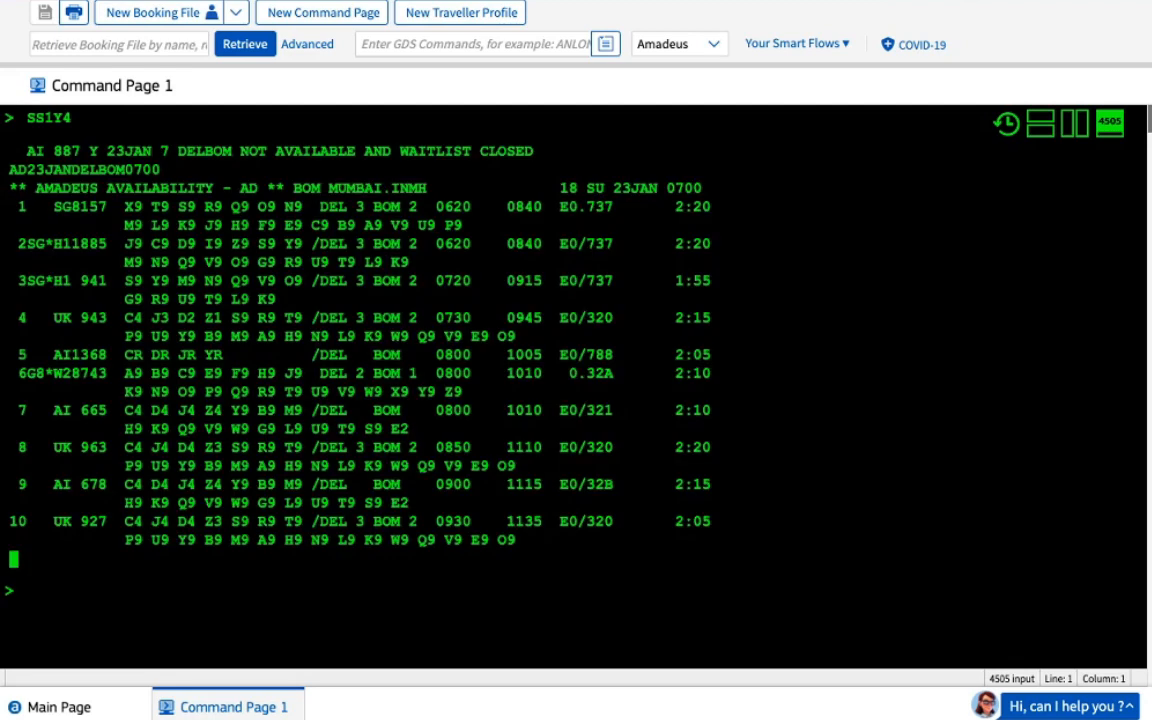
Redisplay the 23JAN DEL to BOM schedule and sell one Y-class seat from line 9 with SS1Y9.
text(SN23JANDELBOM)
key(Return)
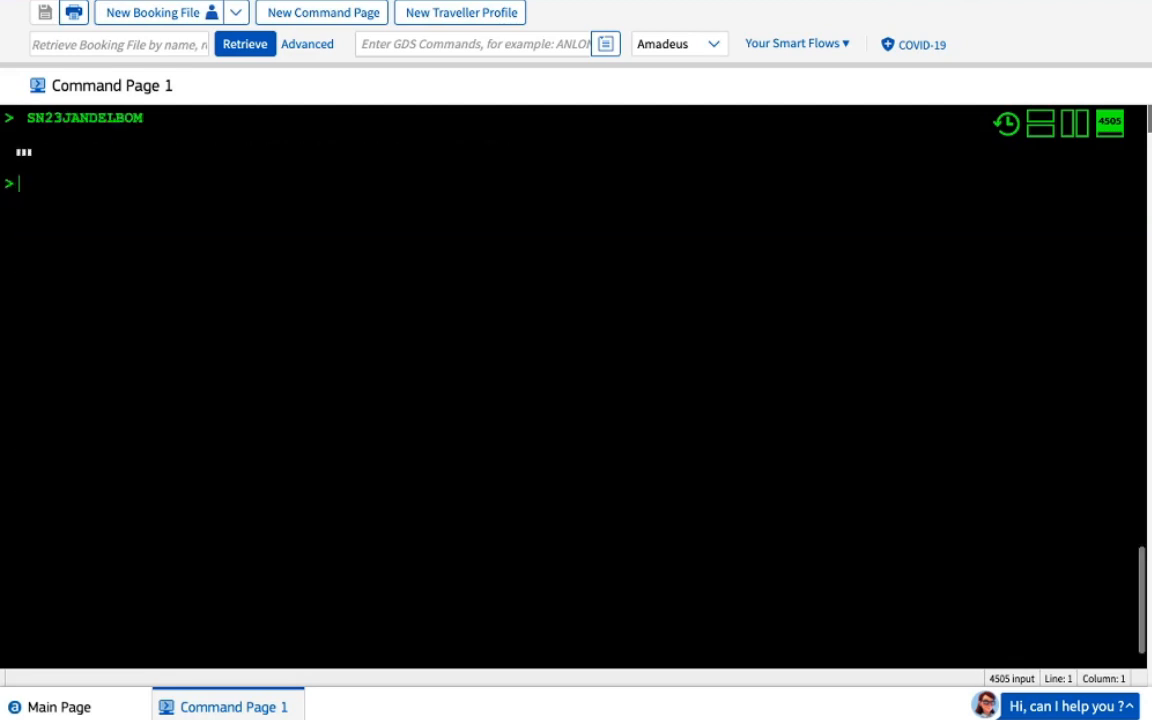
text(SS)
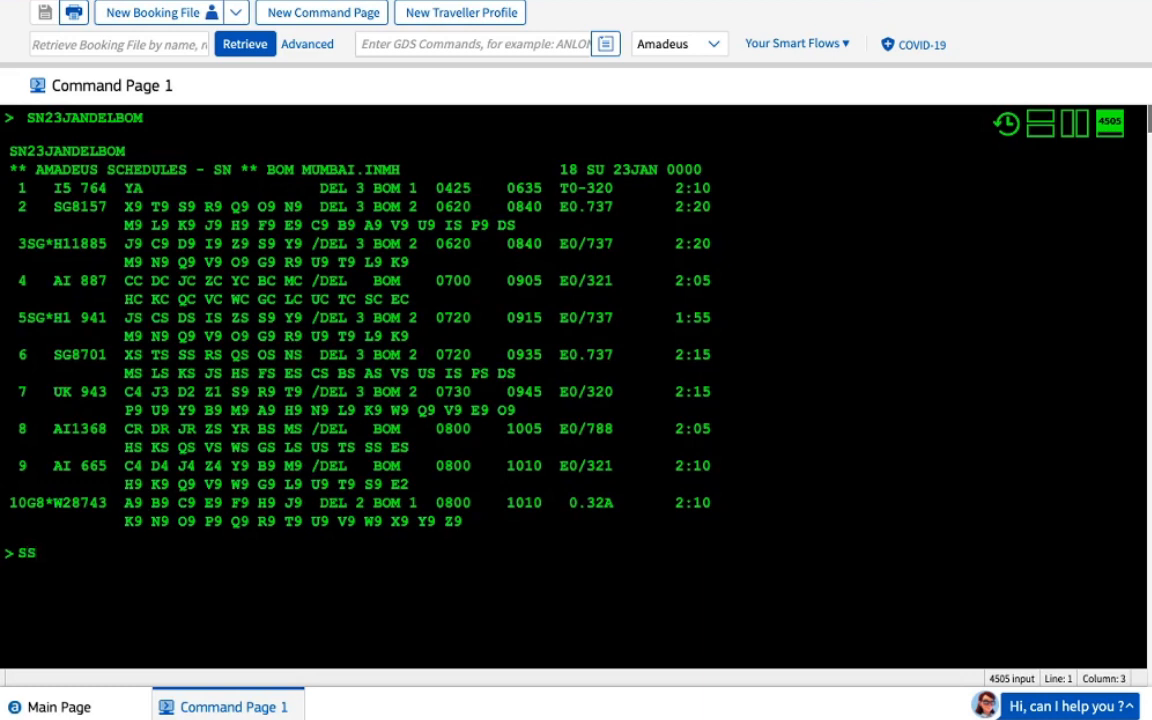
text(1Y9)
key(Return)
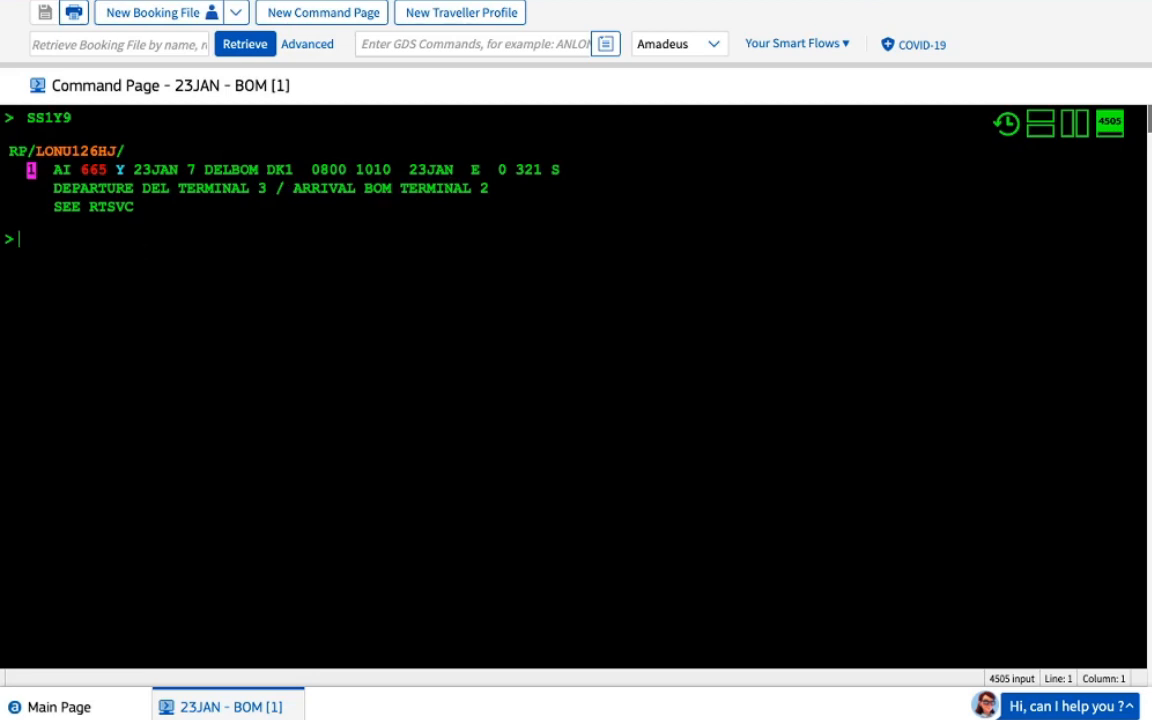
Display the 26JAN BLR to DEL schedule with SN26JANBLRDEL and sell one Y-class seat from line 3 with SS1Y3.
text(SN)
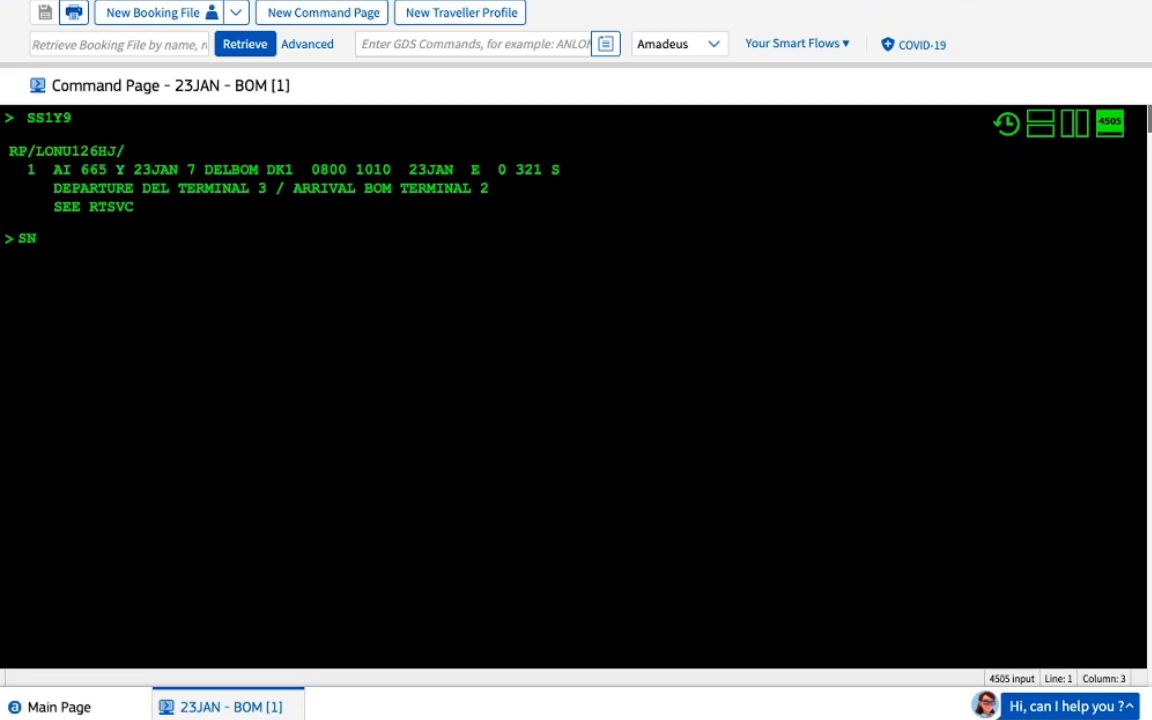
text(26JANBLRDEL)
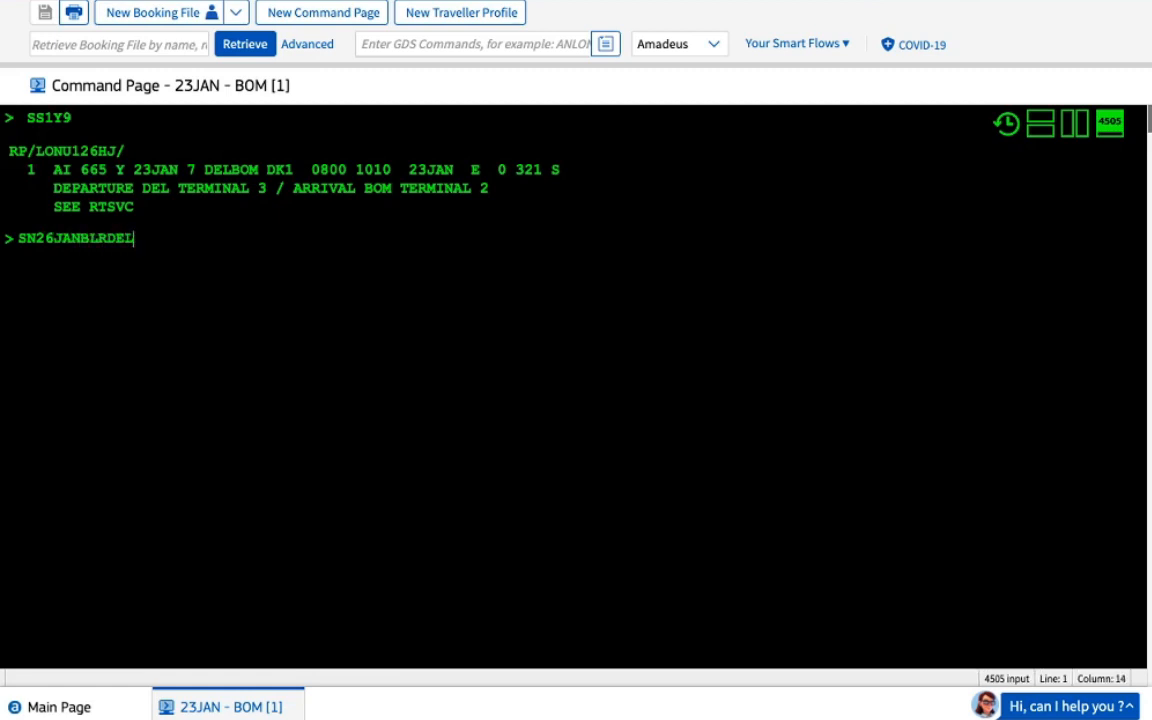
key(Return)
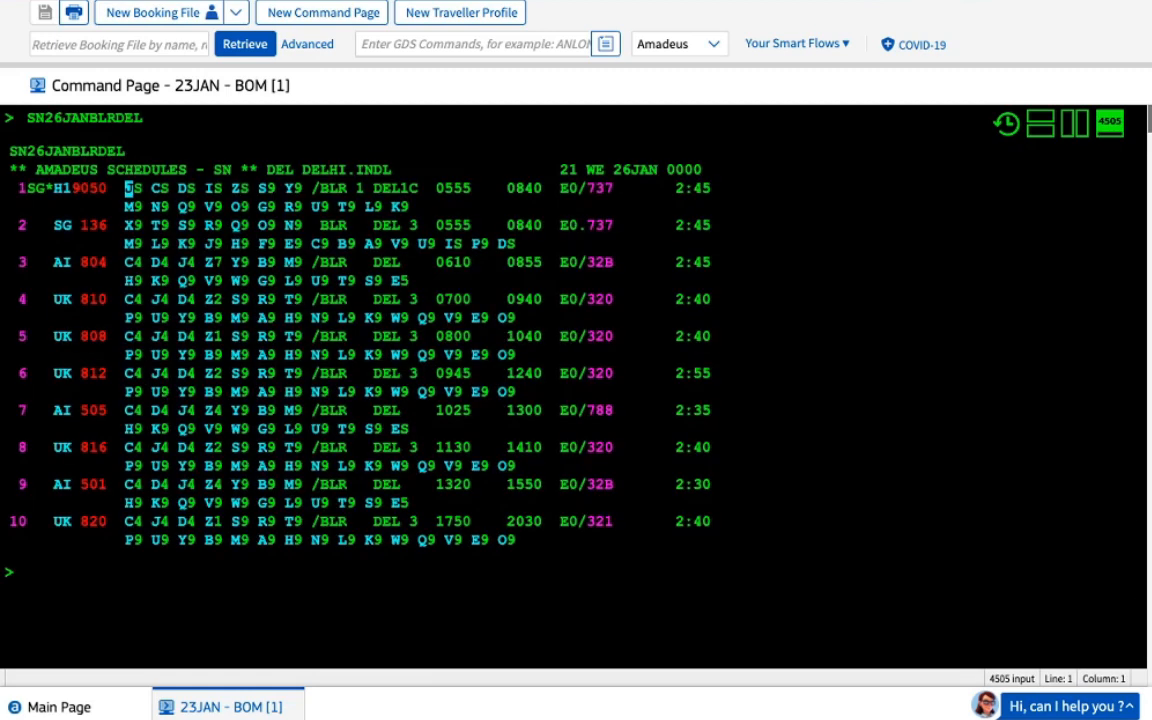
text(SS1Y)
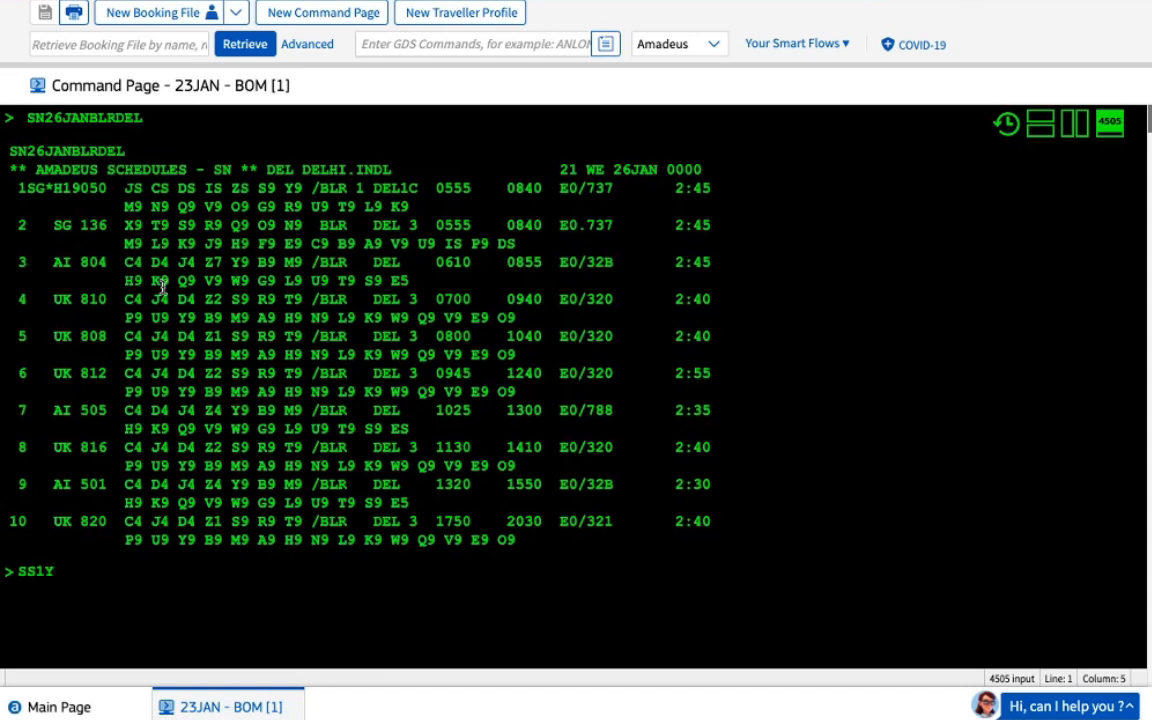
text(3)
key(Return)
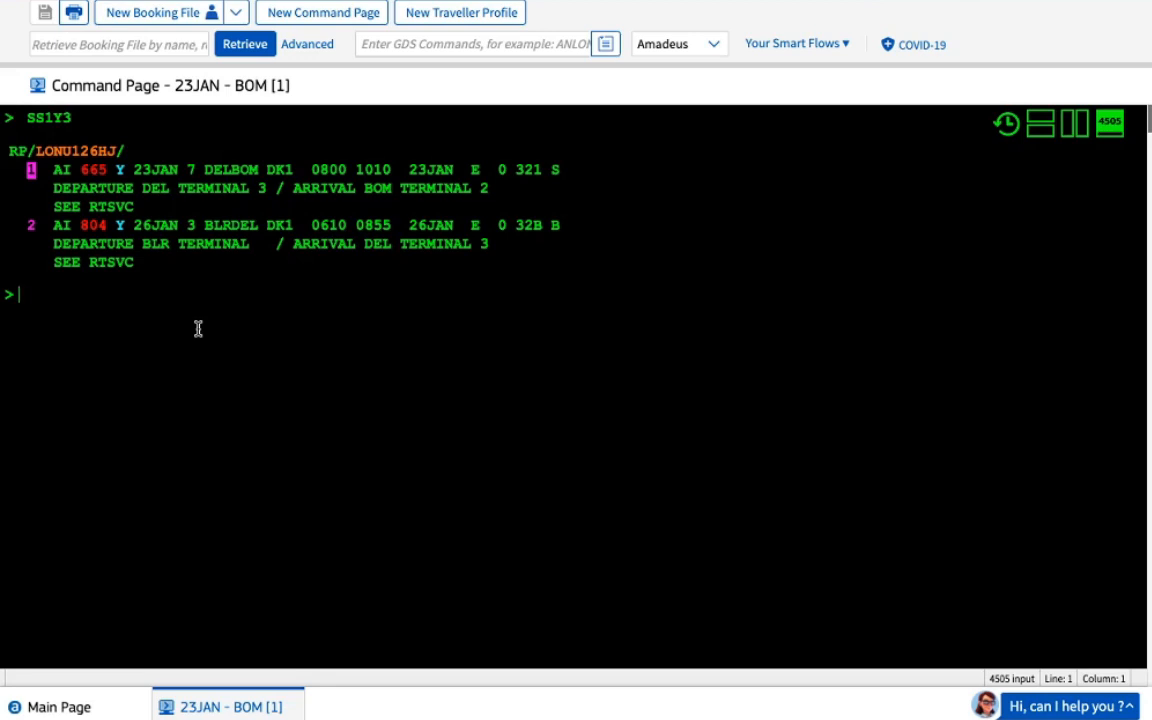
Price and rebook the itinerary with FXR, then highlight the SURFACE sector in the fare display.
text(FXR)
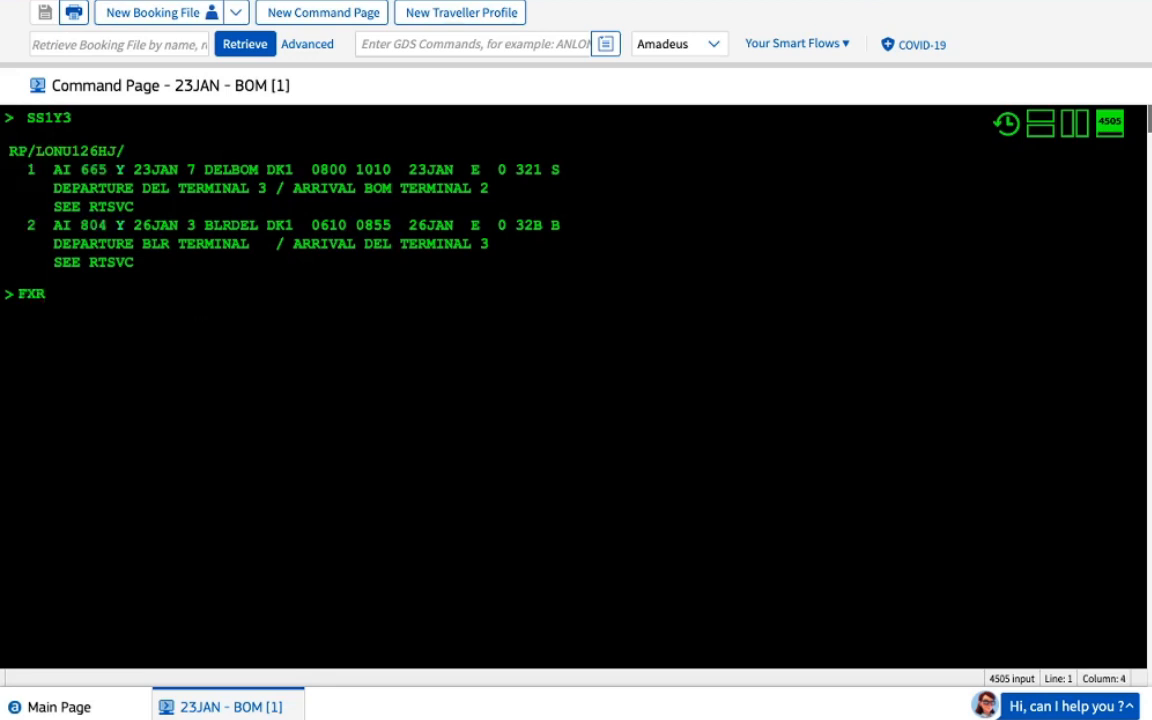
key(Return)
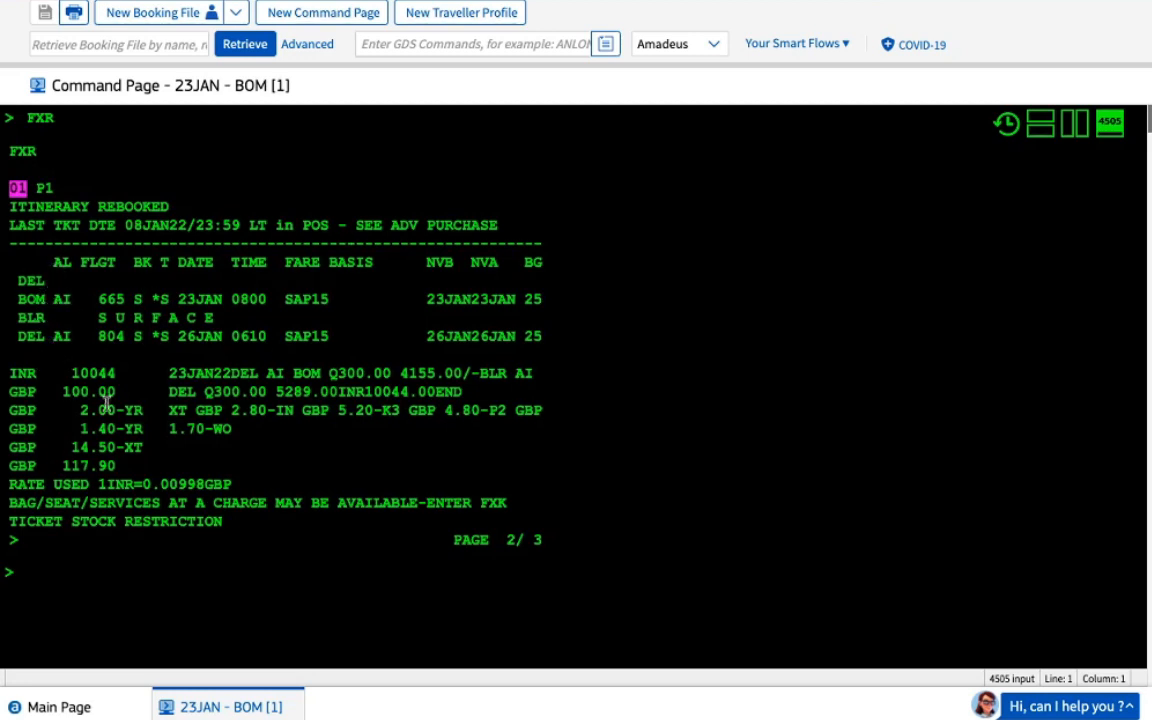
drag(62, 467, 4, 470)
click(38, 578)
drag(218, 318, 97, 322)
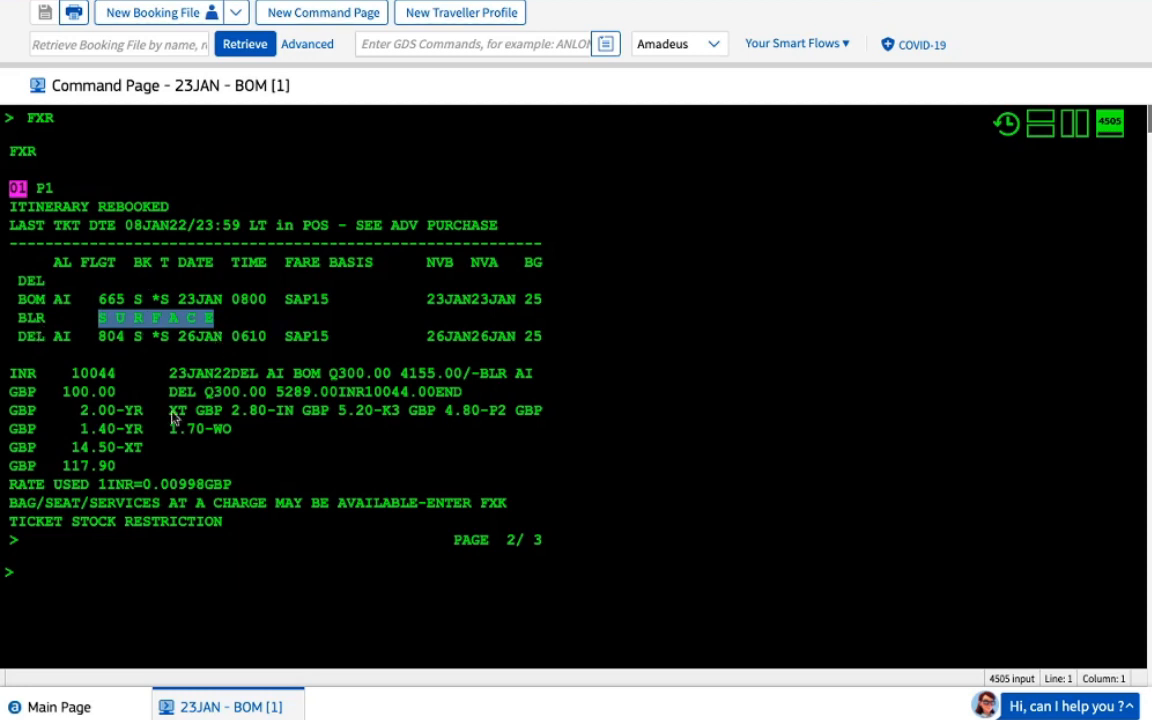
Redisplay the booking with RT and insert an ARNK segment between the two flights using SIARNK.
click(75, 597)
text(RT)
key(Return)
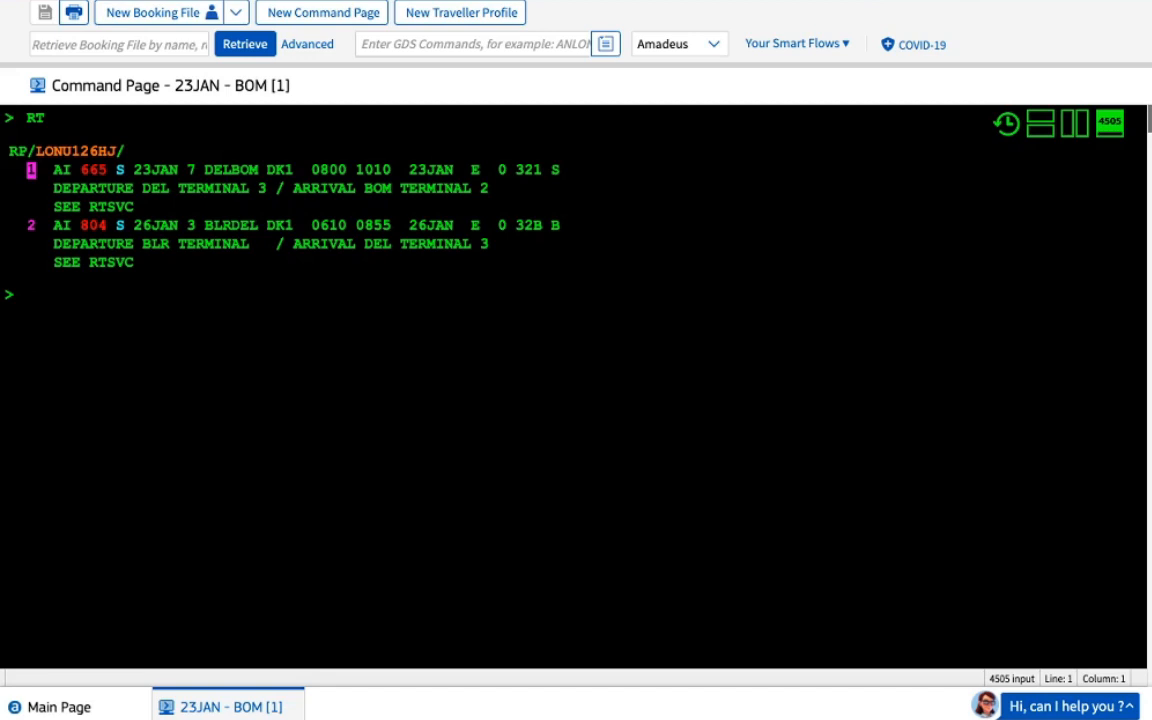
text(SIARNK)
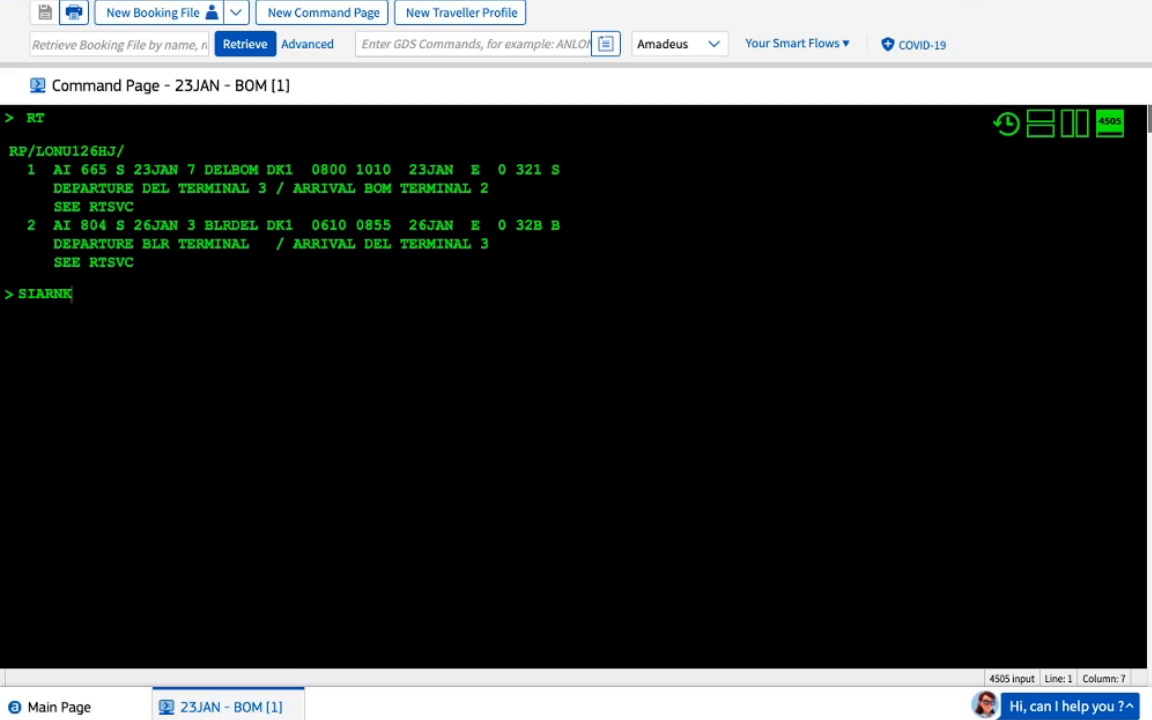
key(Return)
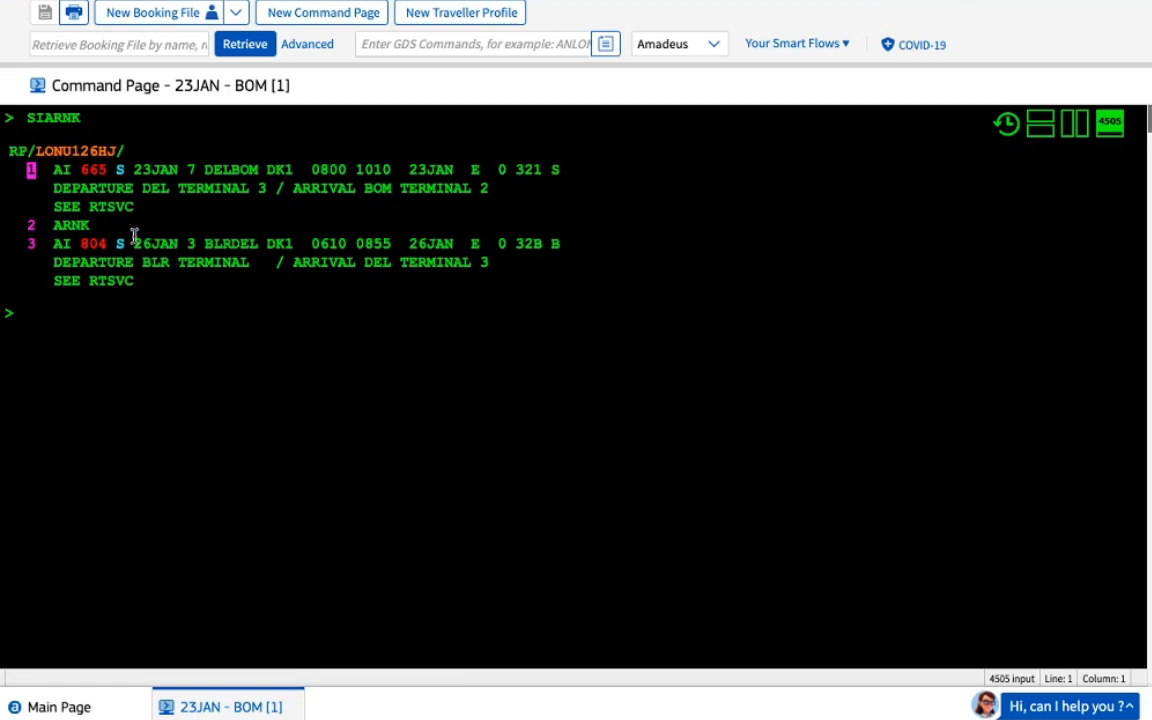
drag(90, 226, 61, 226)
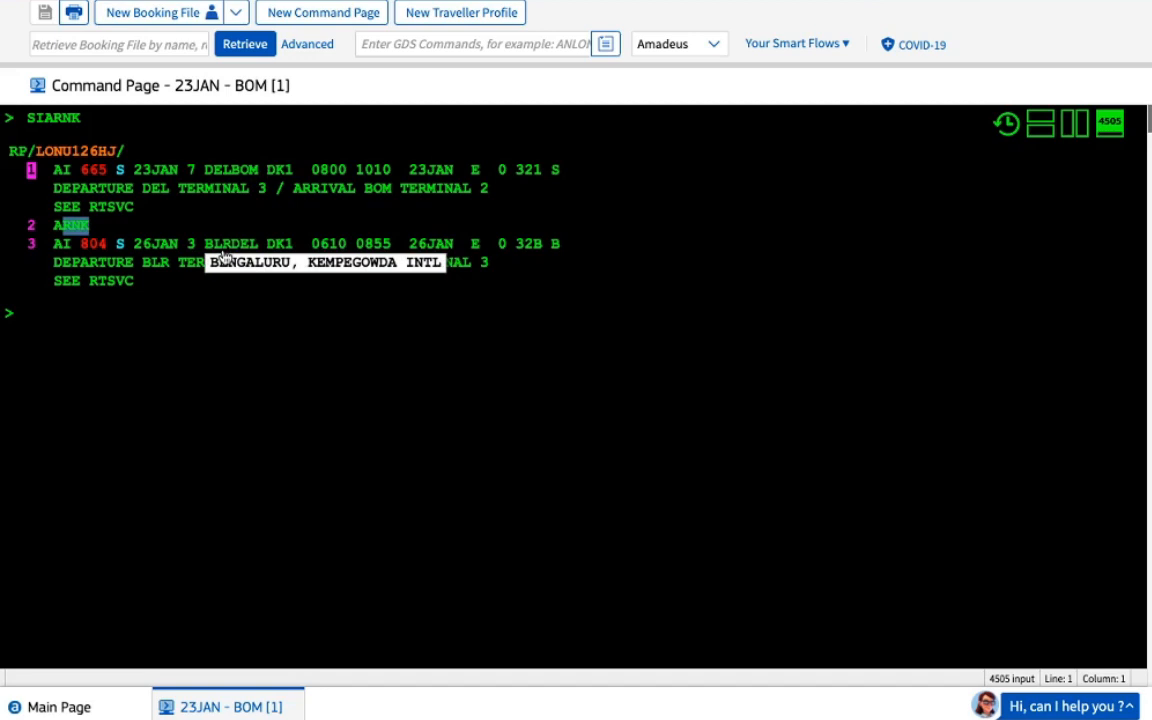
Add one passenger to the booking with the NM1 entry, giving the passenger's surname and first name.
click(149, 340)
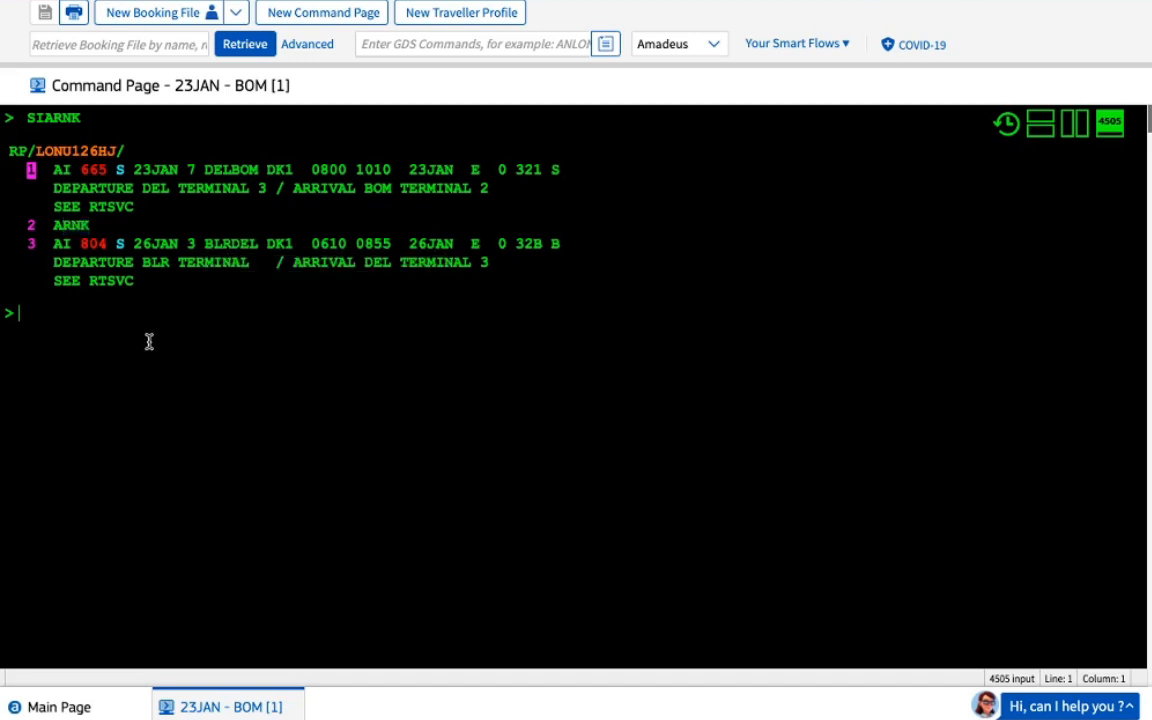
text(NM1)
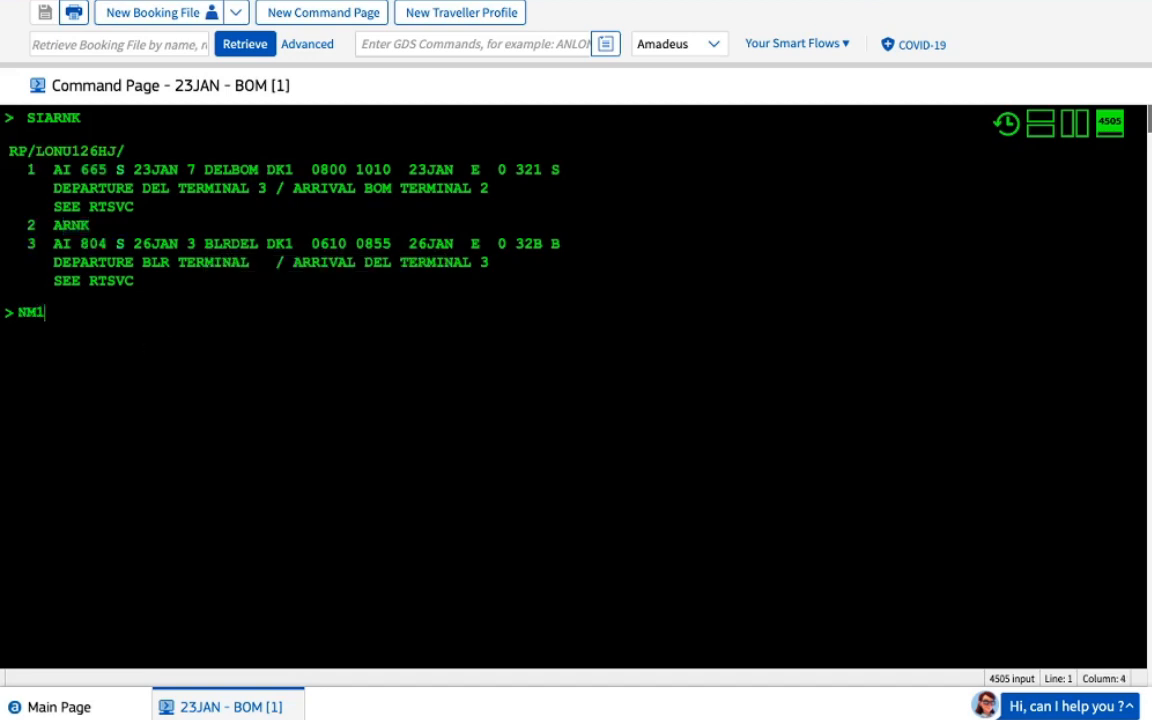
text(TEST/JAMES)
key(Return)
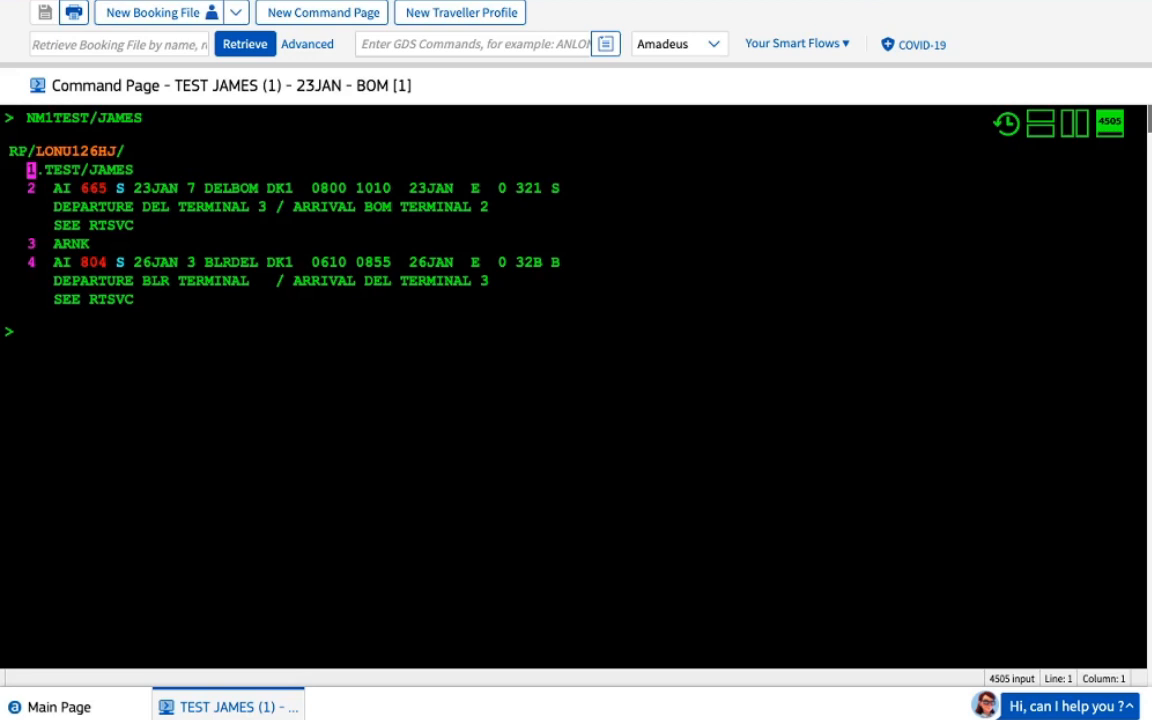
Insert another ARNK segment with SIARNK, and cancel that extra segment with XE5.
text(SIARNK)
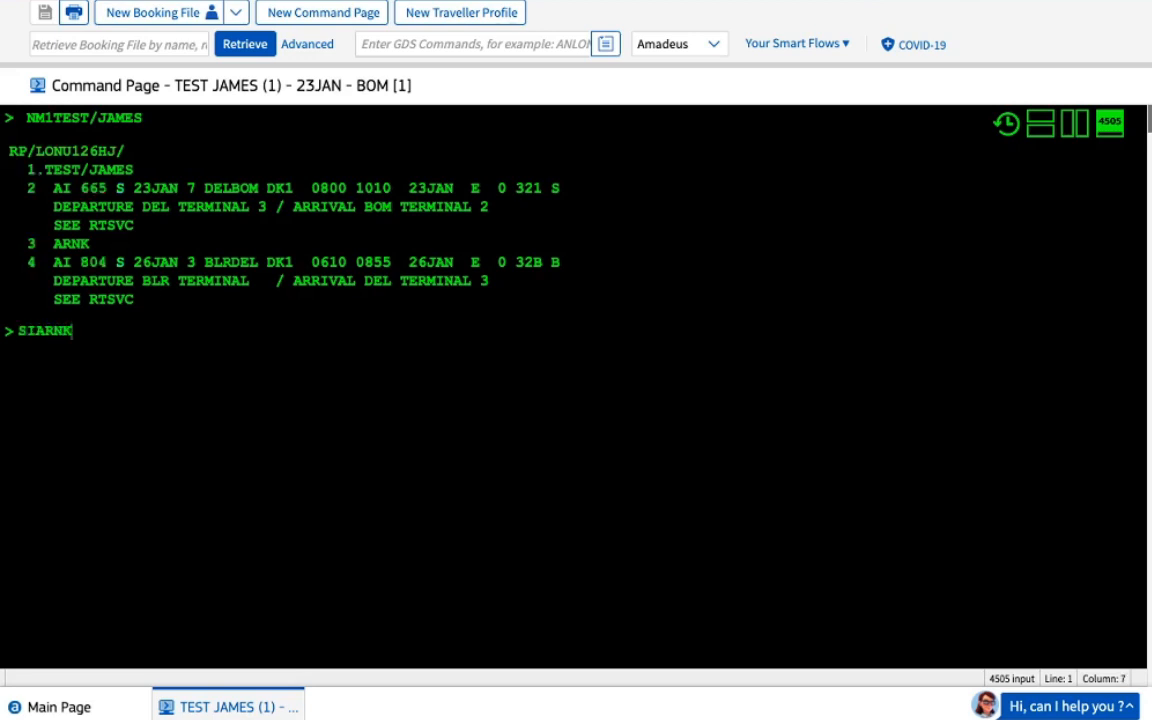
key(Return)
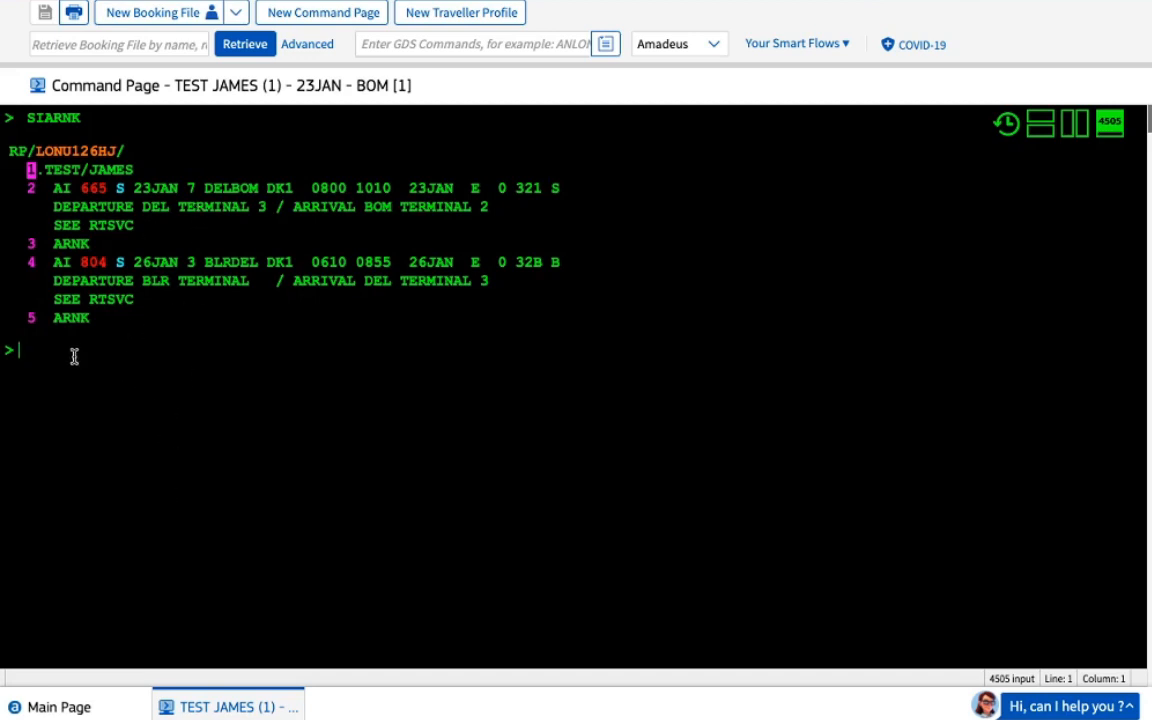
text(XE5)
key(Return)
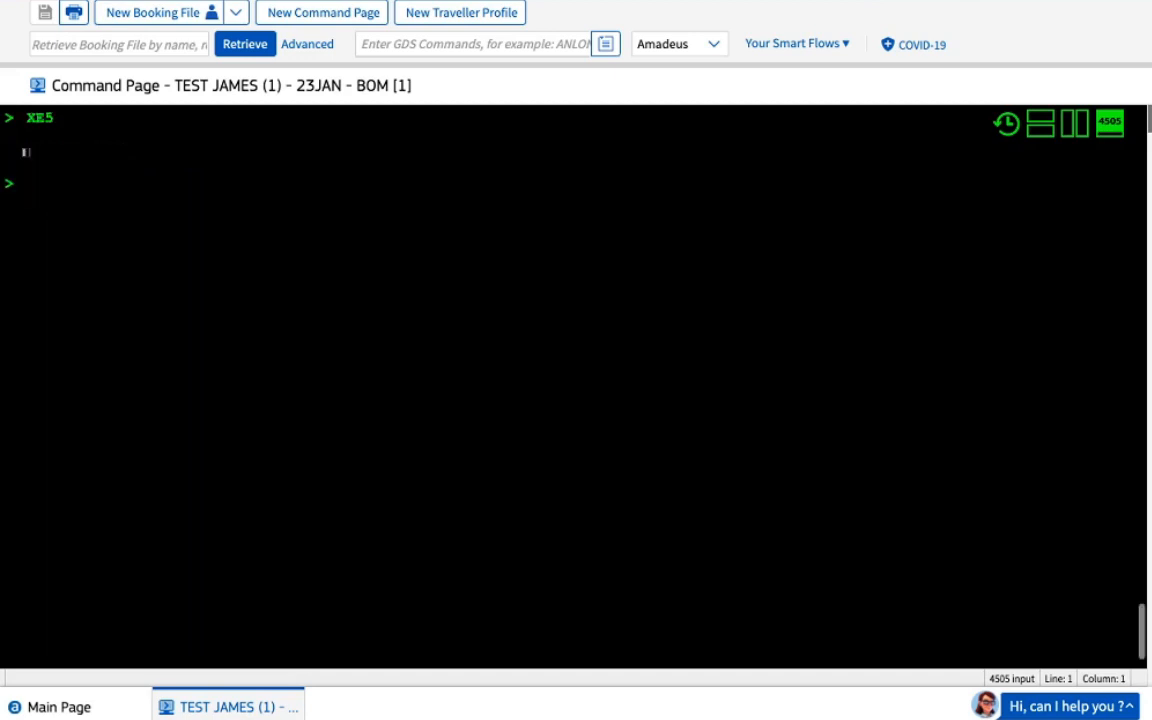